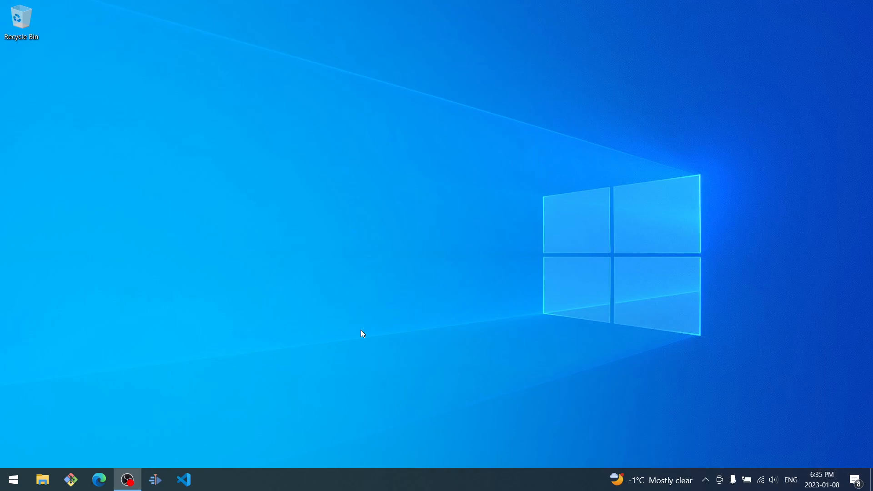
Open a new InPrivate window in Microsoft Edge and search the web for "dotnet download"
right_click(99, 480)
left_click(101, 413)
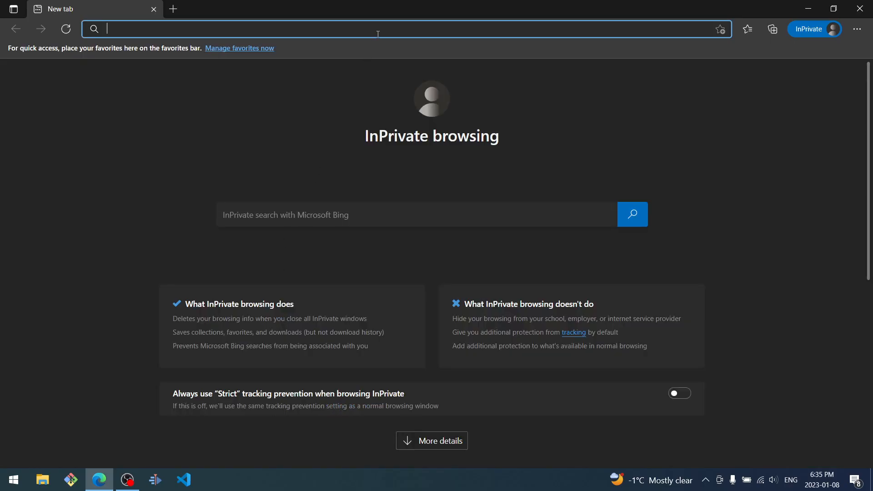
type("dotnet")
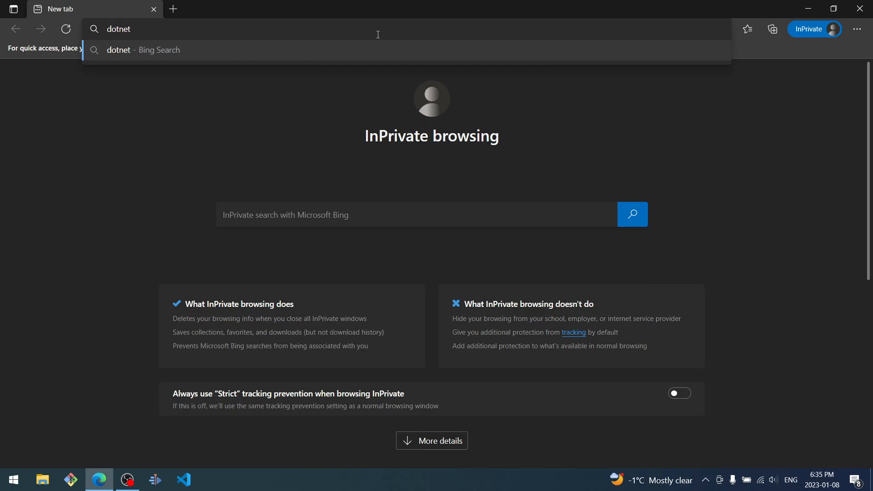
type(" download")
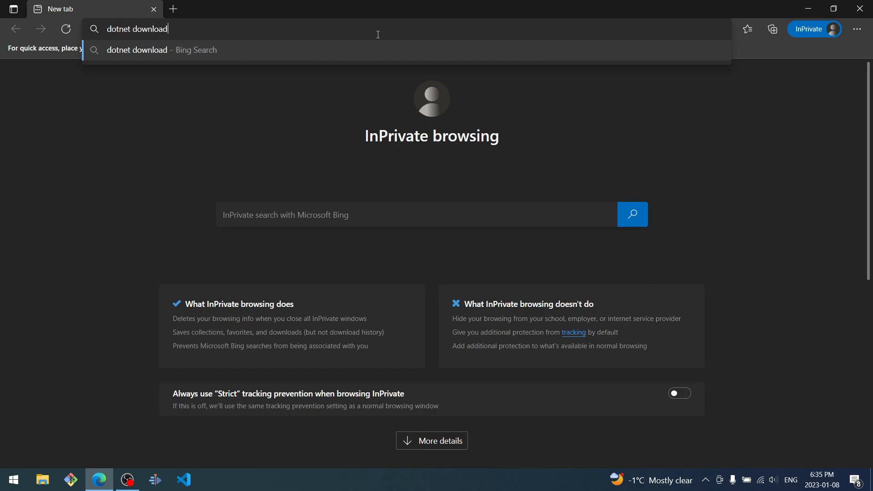
key("Return")
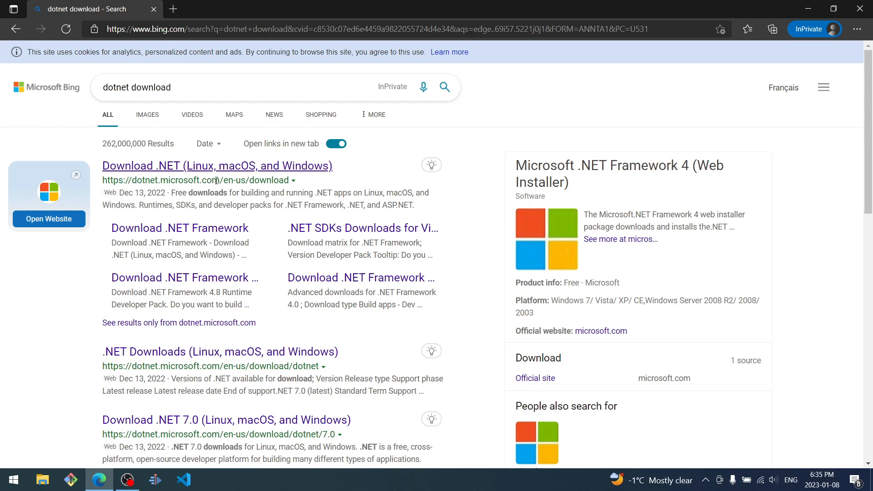
Open Microsoft's Download .NET page from the results, close the search tab, and go to the list of all .NET 6.0 downloads
left_click(154, 169)
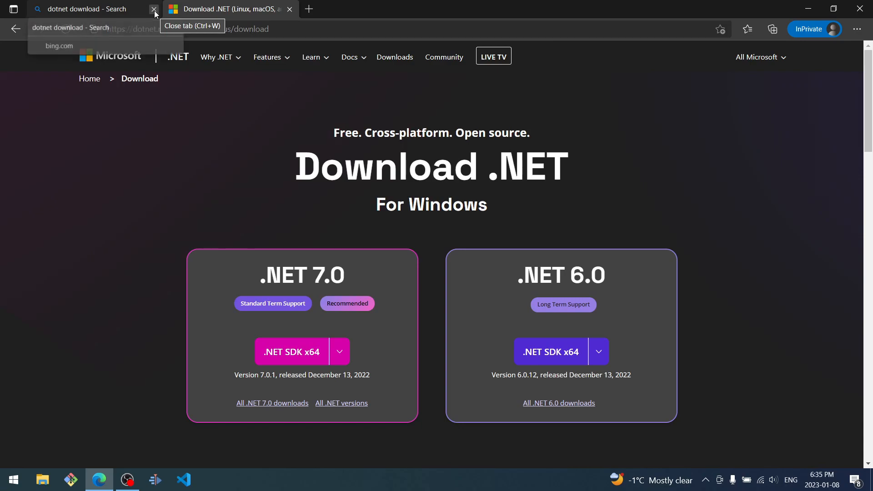
left_click(154, 10)
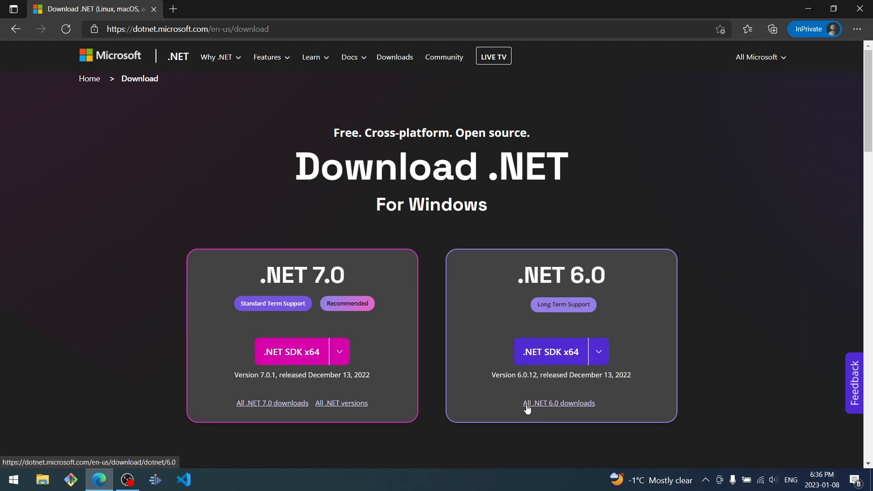
left_click(562, 404)
scroll(354, 282, "down", 4)
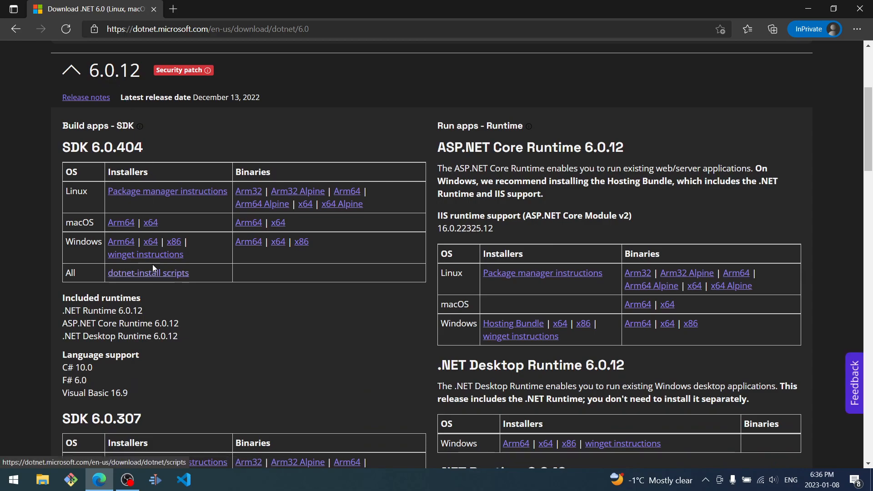
Compare the SDK 6.0.404 section with the ASP.NET Core Runtime 6.0.12 section on the .NET 6.0 download page
left_click_drag(63, 146, 143, 144)
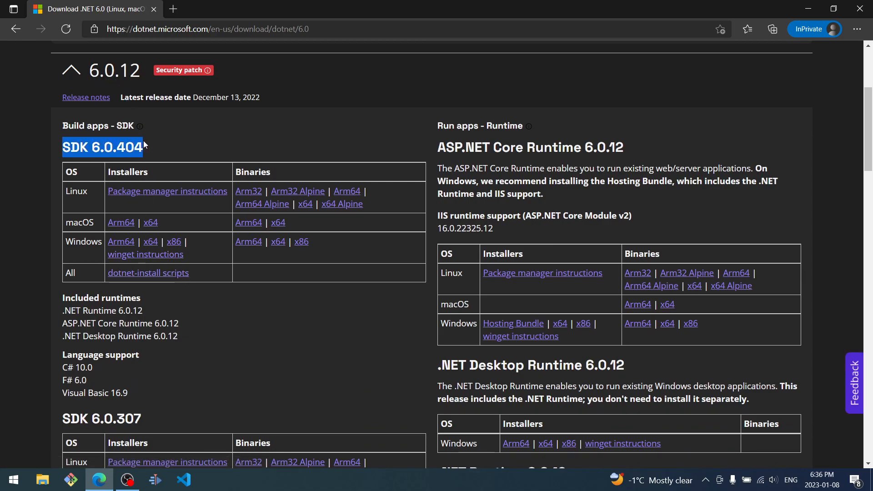
left_click(229, 137)
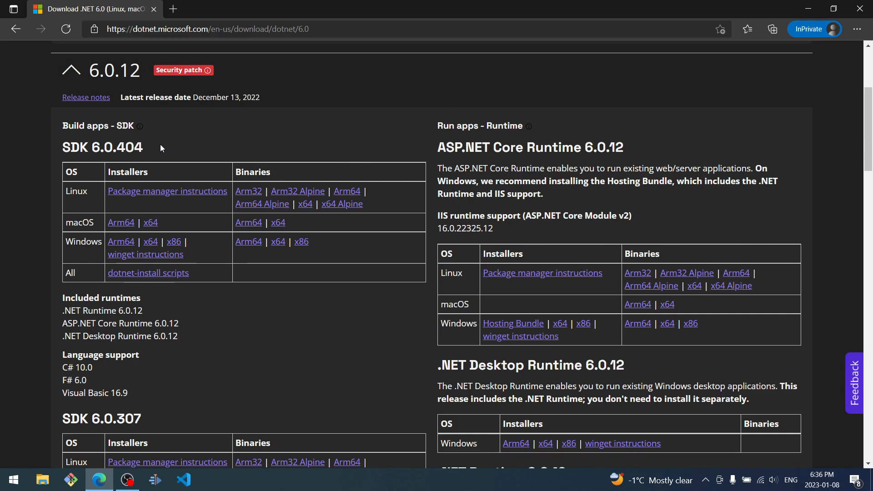
left_click_drag(143, 146, 59, 145)
left_click(574, 160)
left_click_drag(625, 147, 433, 148)
left_click(151, 152)
left_click_drag(151, 154, 70, 148)
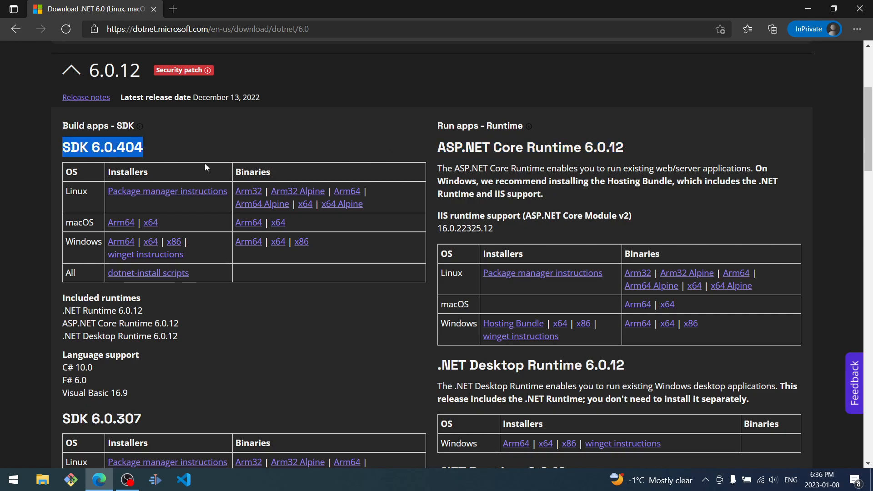
left_click(84, 143)
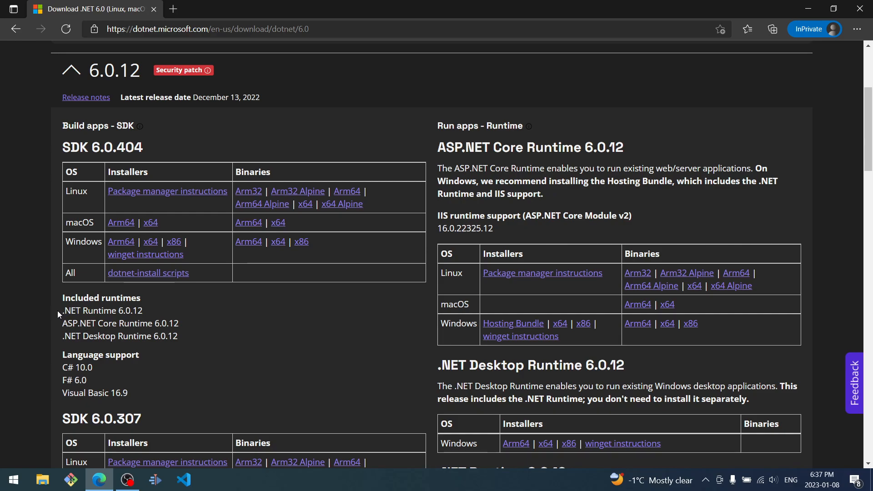
Examine the included runtimes and the language support listed under SDK 6.0.404
left_click_drag(58, 311, 133, 310)
left_click_drag(61, 323, 184, 322)
left_click_drag(61, 336, 209, 339)
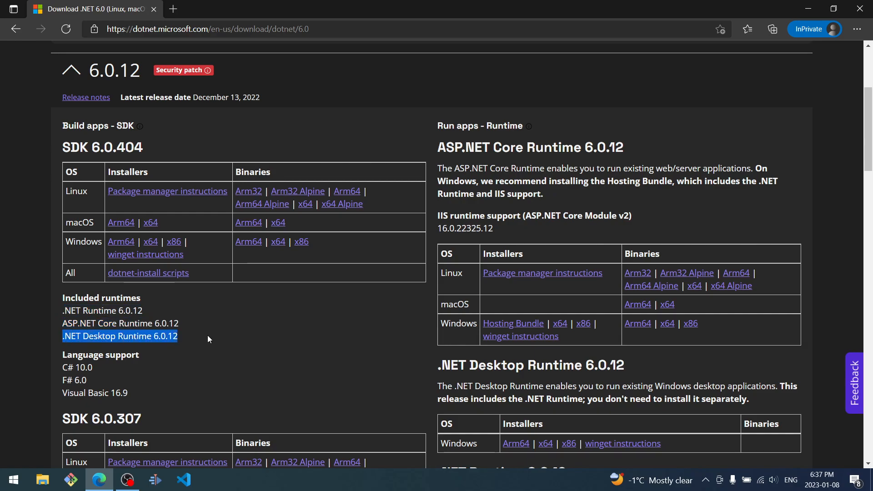
left_click(227, 365)
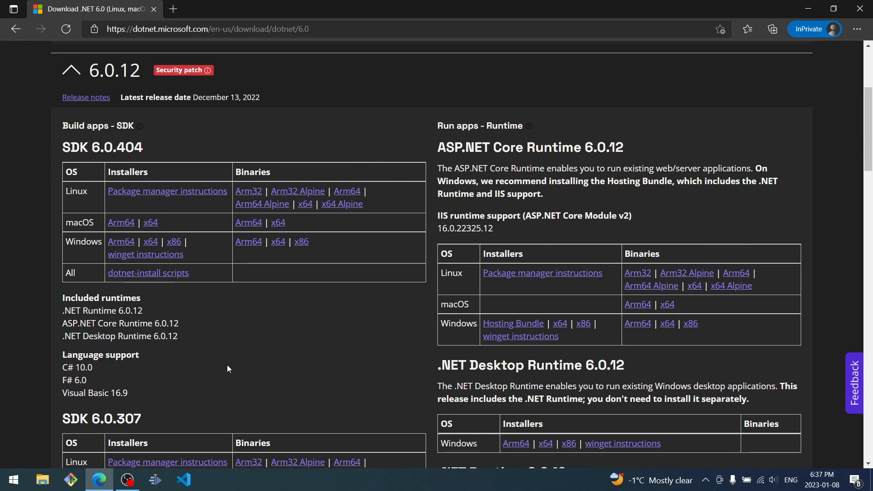
left_click_drag(94, 367, 65, 365)
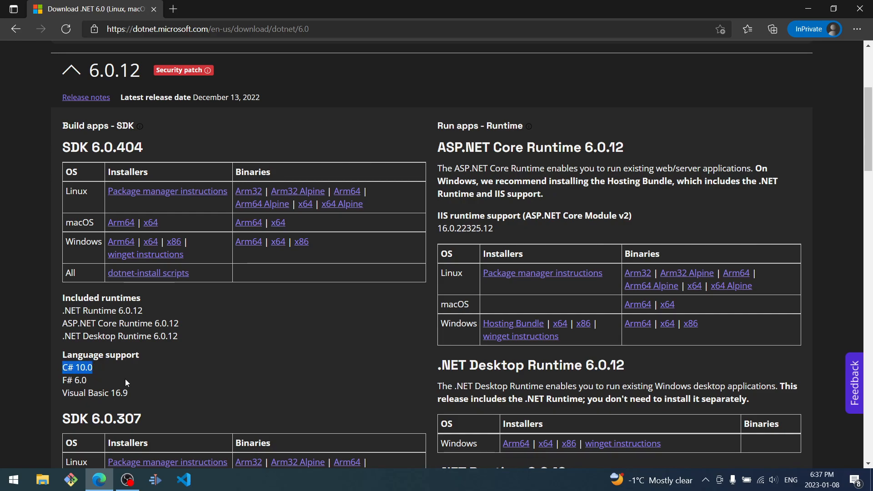
left_click(86, 385)
left_click_drag(67, 381, 63, 381)
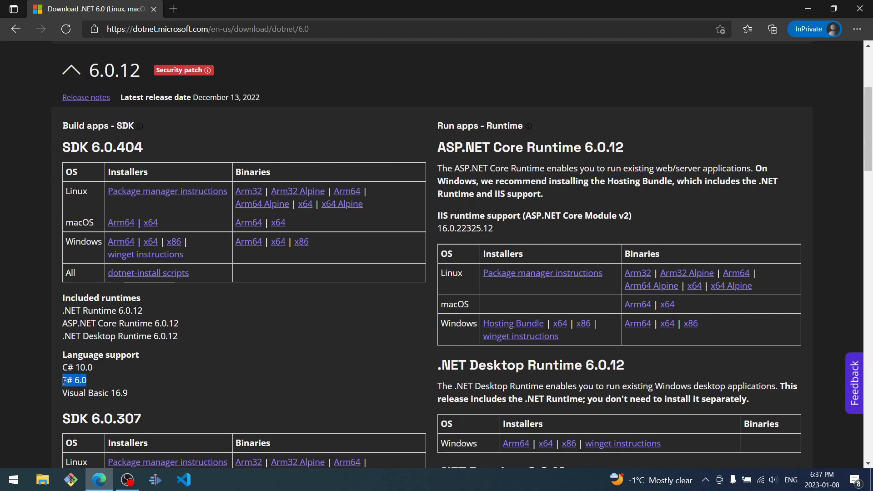
left_click(91, 382)
left_click_drag(152, 394, 62, 392)
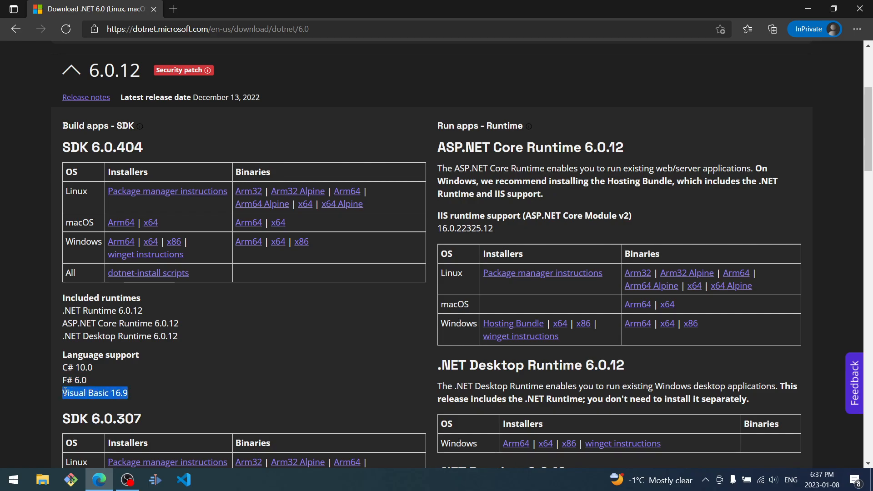
left_click(177, 386)
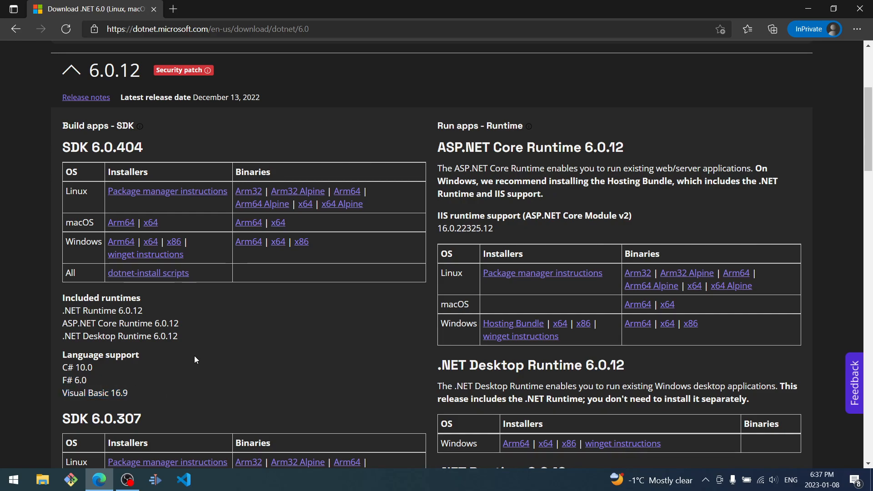
Download the Windows x64 installer for .NET SDK 6.0.404, dismissing the survey, and run the installation
left_click(150, 242)
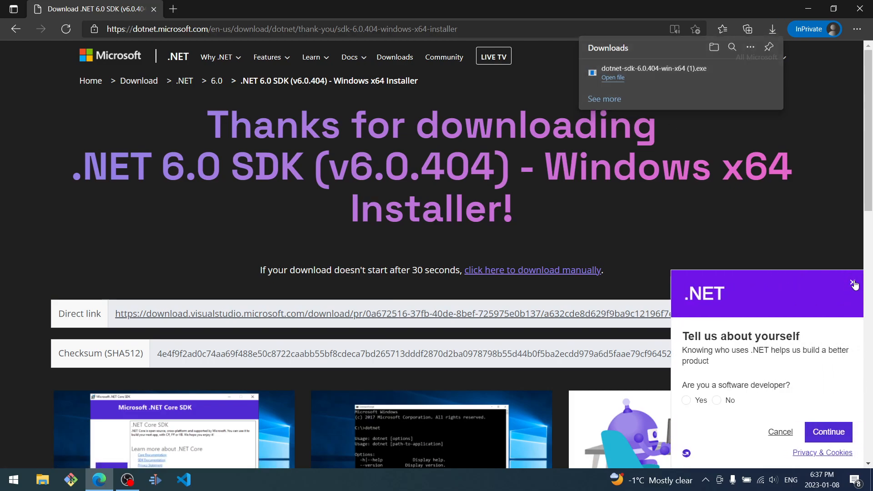
left_click(853, 284)
left_click(859, 30)
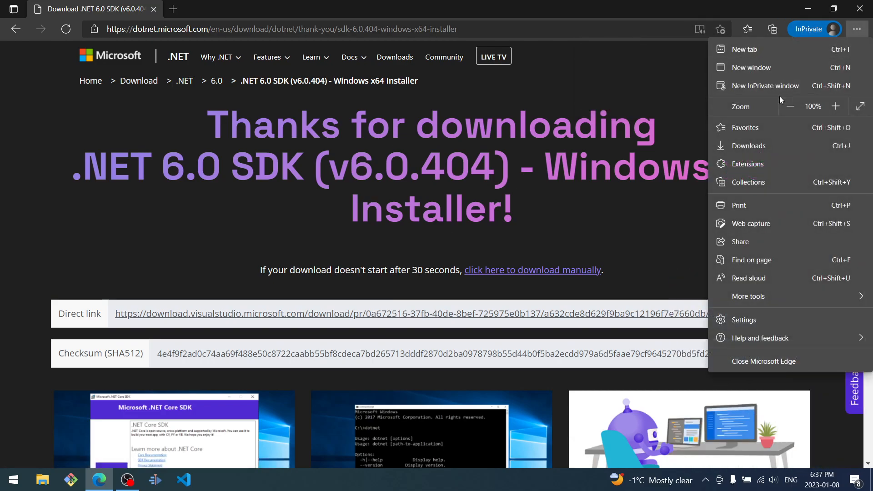
left_click(762, 147)
left_click(610, 80)
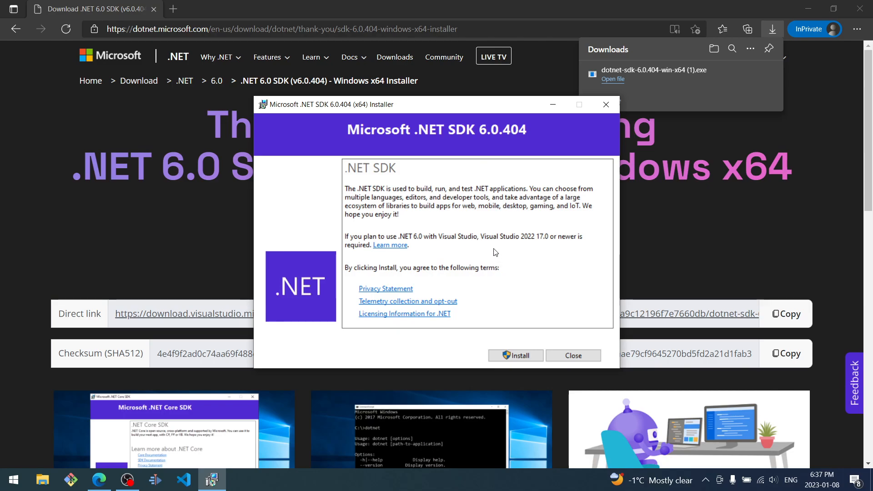
left_click(511, 359)
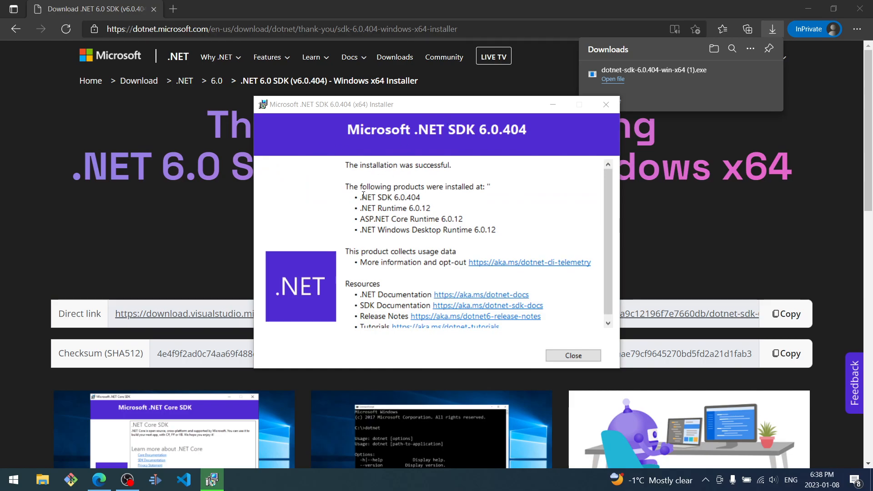
Review the installed SDK and runtimes in the installer's summary, and close the installer
left_click_drag(364, 199, 425, 198)
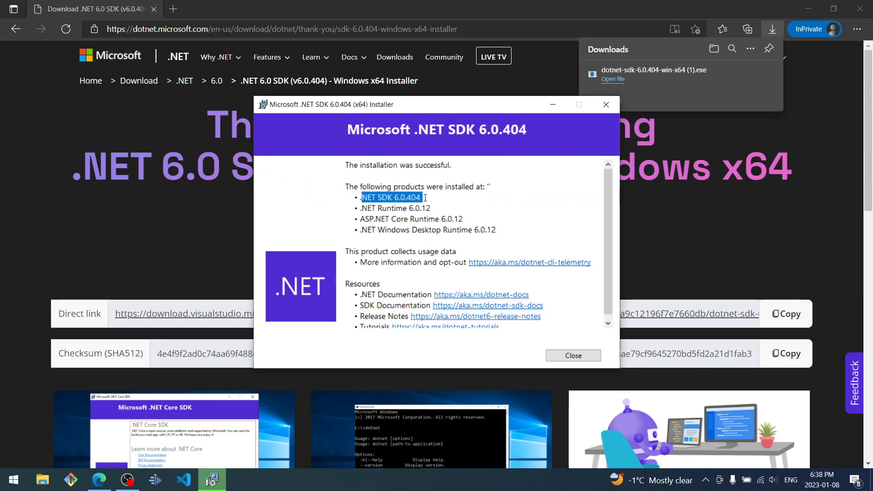
left_click(393, 202)
double_click(387, 198)
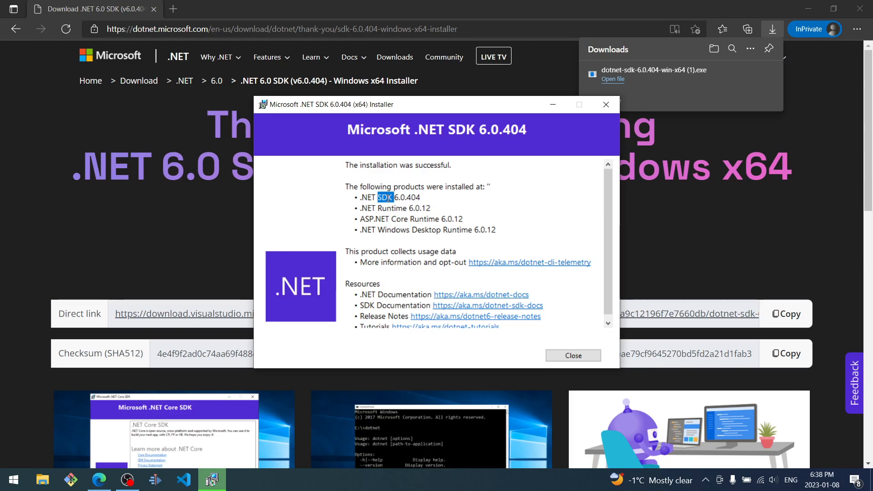
double_click(387, 209)
double_click(424, 220)
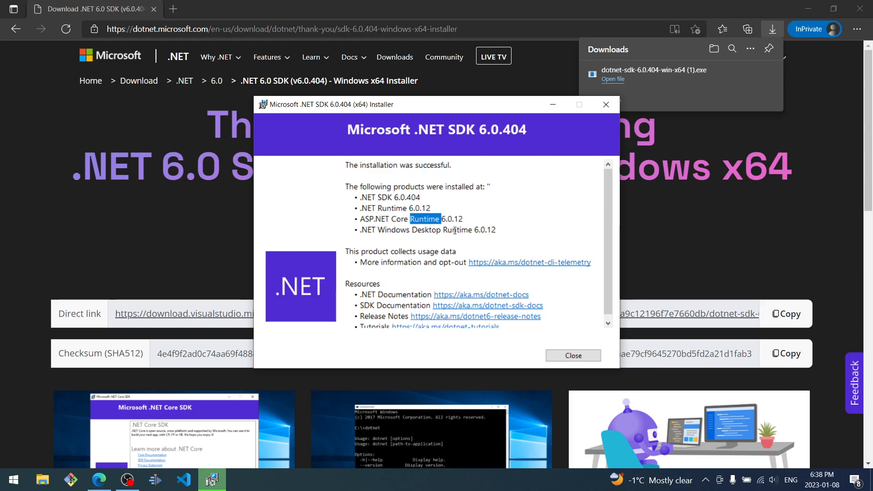
left_click(471, 212)
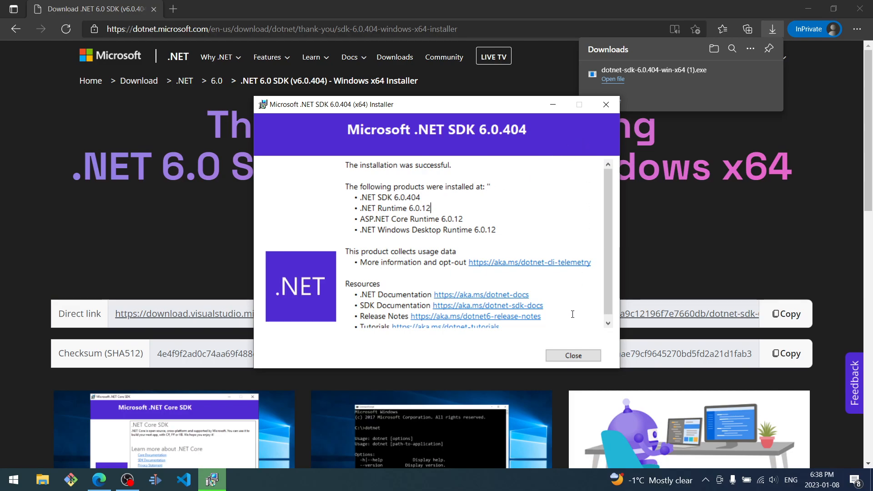
left_click(572, 356)
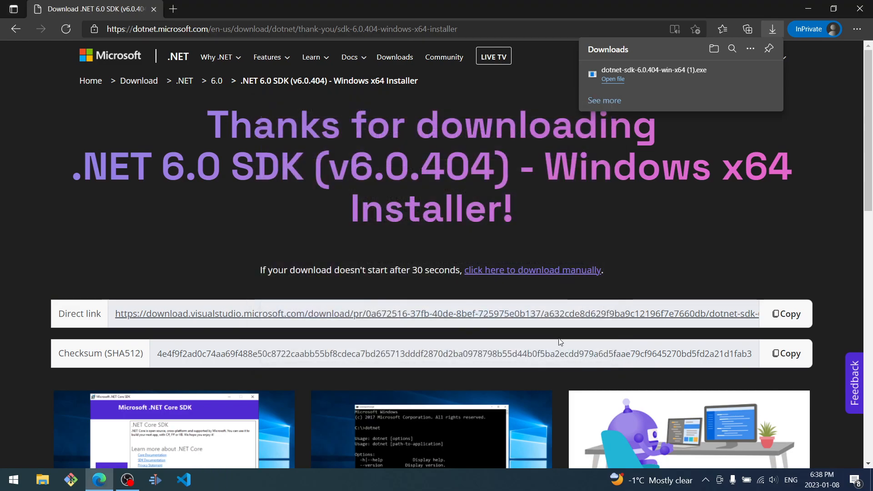
Close the browser and open Windows PowerShell, moving its window fully into view
left_click(150, 12)
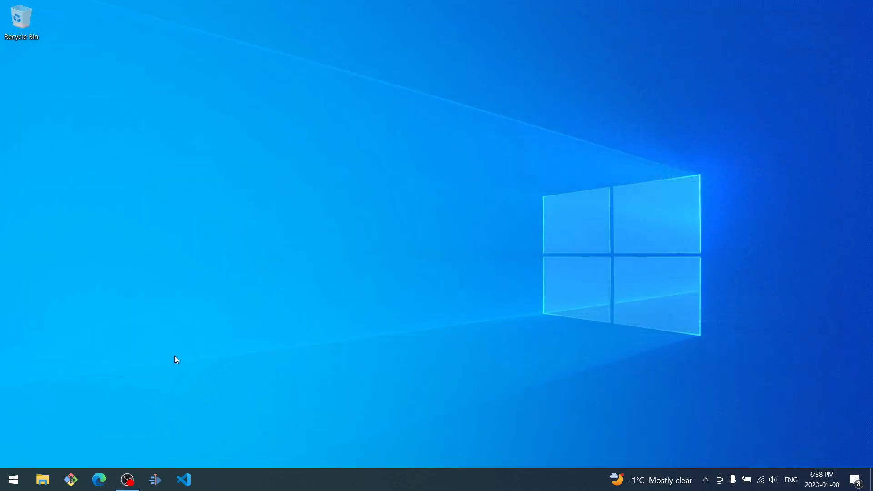
key("super")
type("powersh")
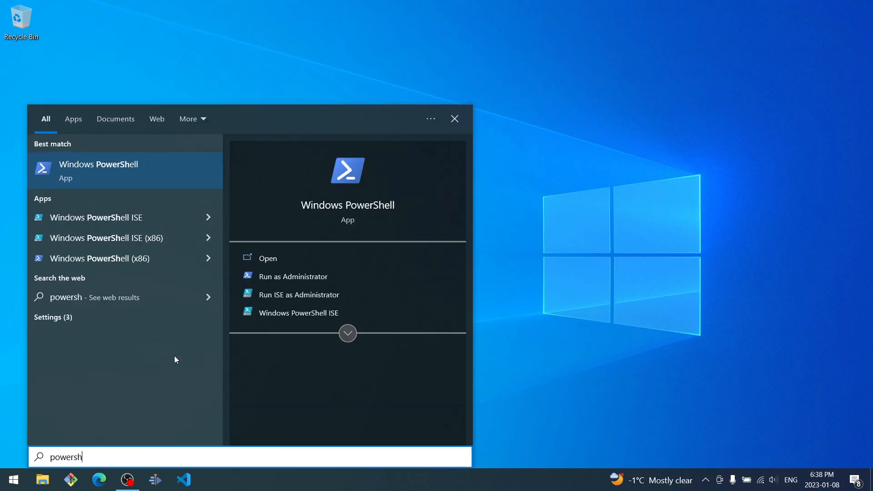
key("Return")
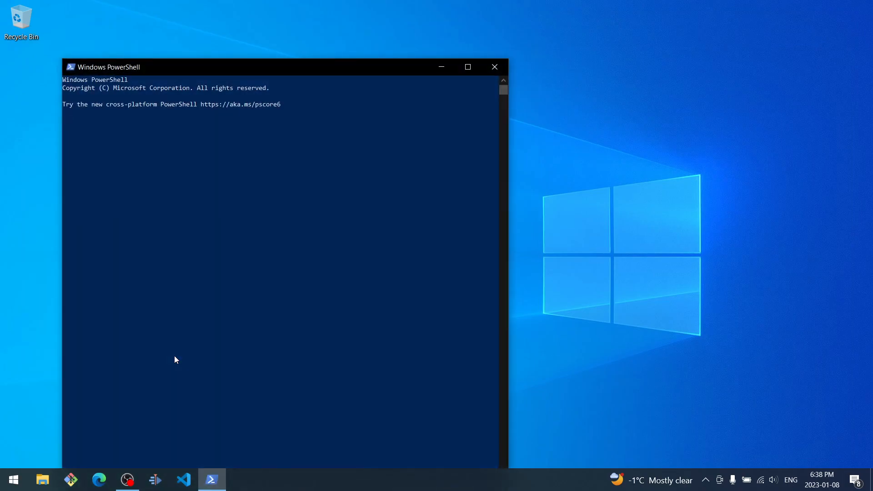
left_click_drag(281, 74, 291, 42)
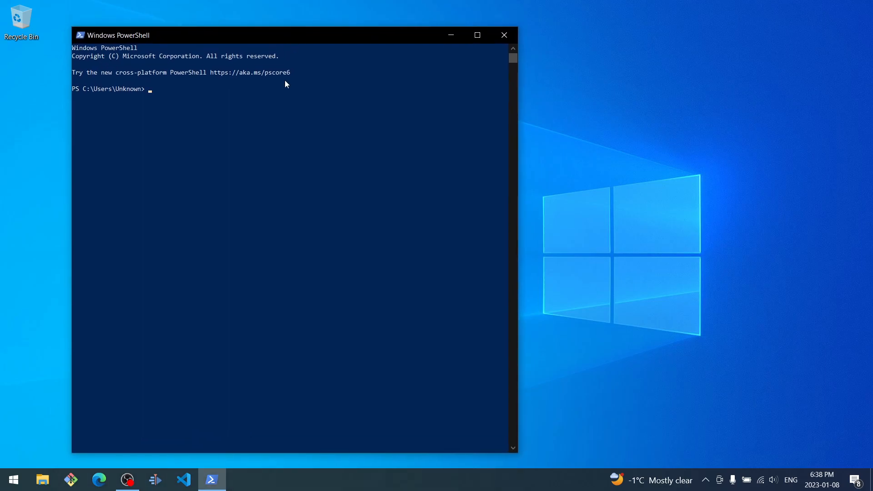
Check the installed .NET SDK version by running dotnet --version
type("t --vers")
key("BackSpace")
key("BackSpace")
key("BackSpace")
type("ersion")
key("Return")
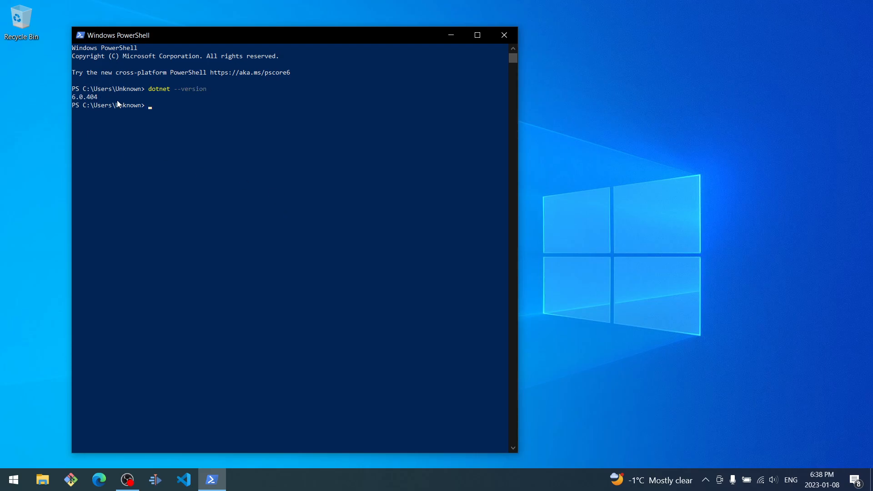
List the available .NET project templates by running dotnet new --list
type("dotnet new --list")
key("Return")
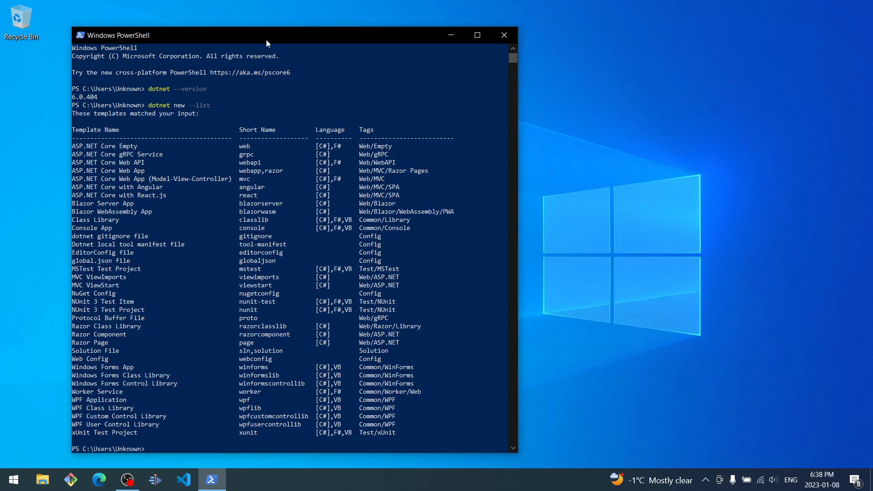
scroll(266, 128, "down", 1)
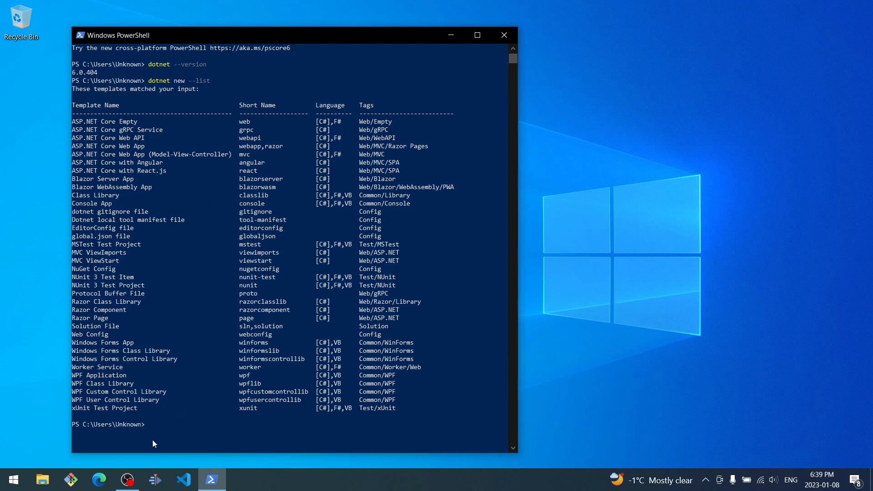
Switch to Microsoft Edge in a new InPrivate window and search the web for "visual studio"
right_click(99, 479)
left_click(105, 411)
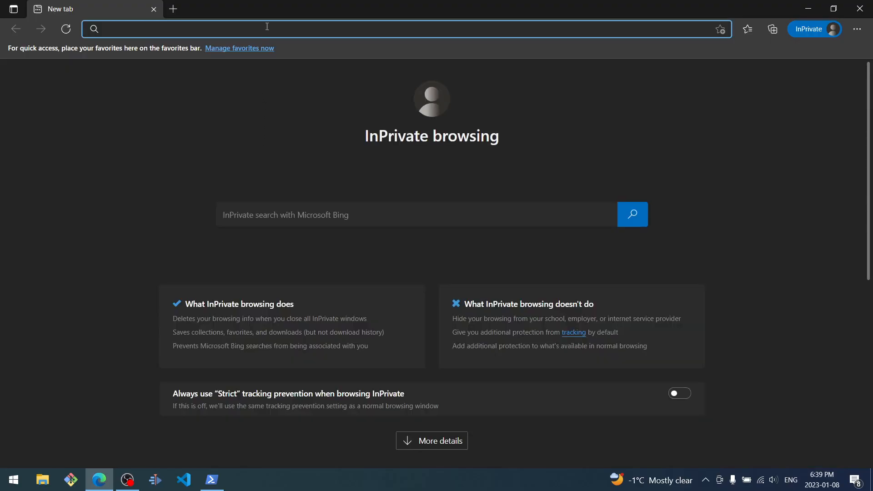
type("goog")
key("BackSpace")
key("BackSpace")
key("BackSpace")
key("BackSpace")
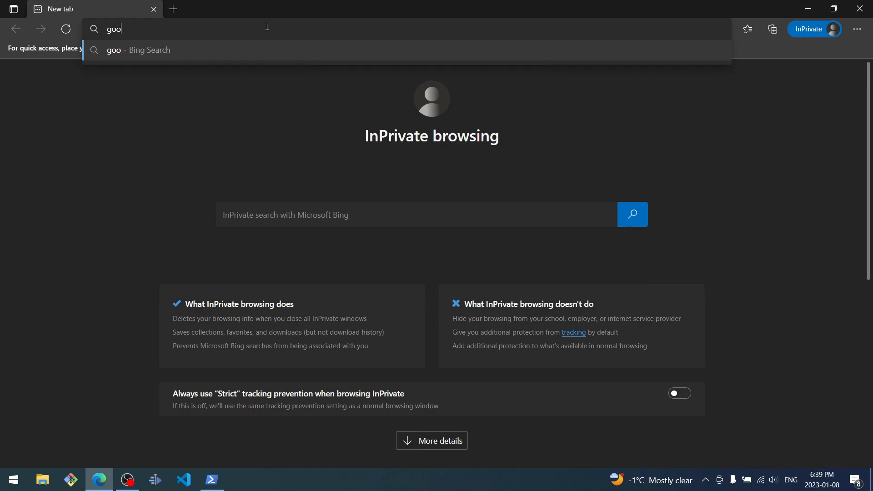
type("visual studio")
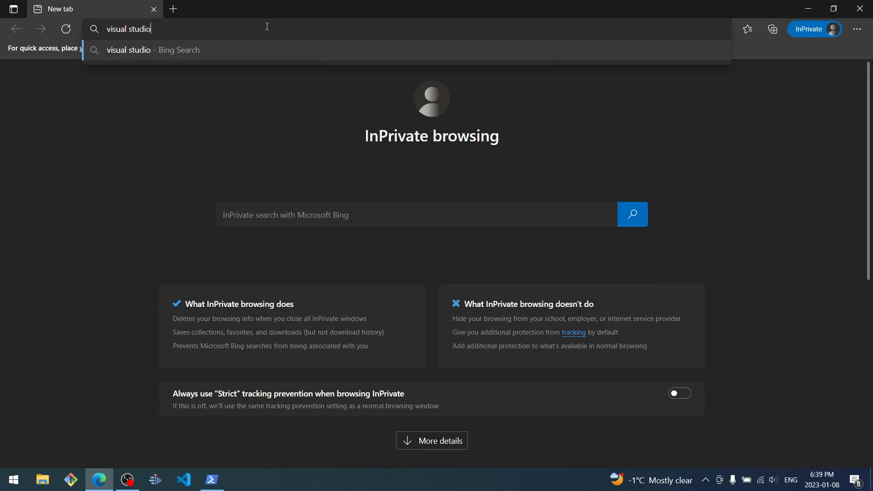
key("Return")
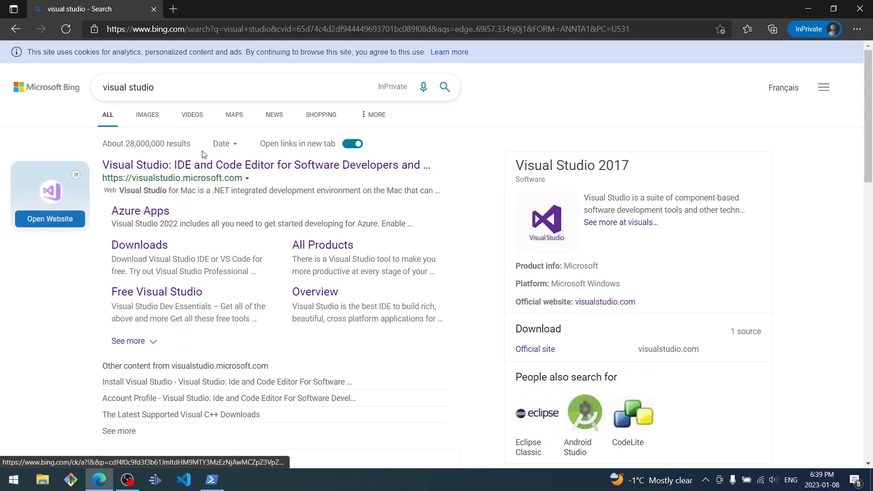
Open the official Visual Studio website from the search results and open the edition choices for downloading Visual Studio for Windows
left_click(205, 162)
left_click(154, 9)
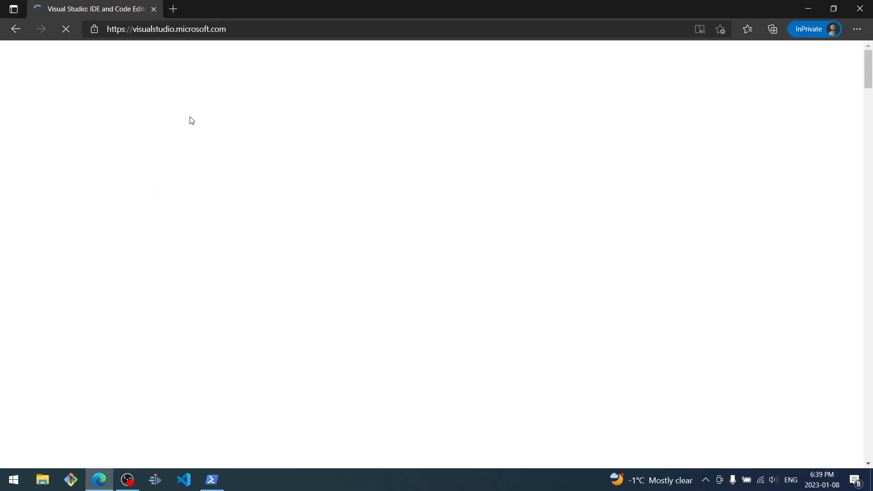
scroll(357, 266, "down", 9)
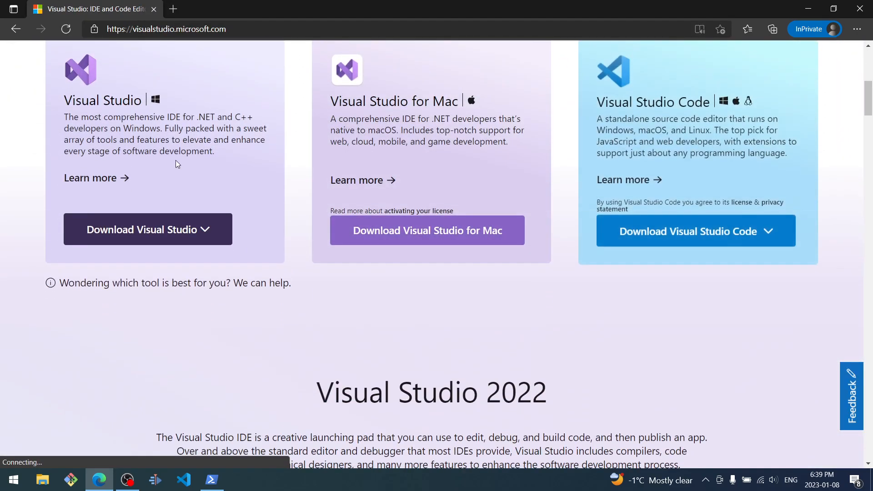
left_click(170, 228)
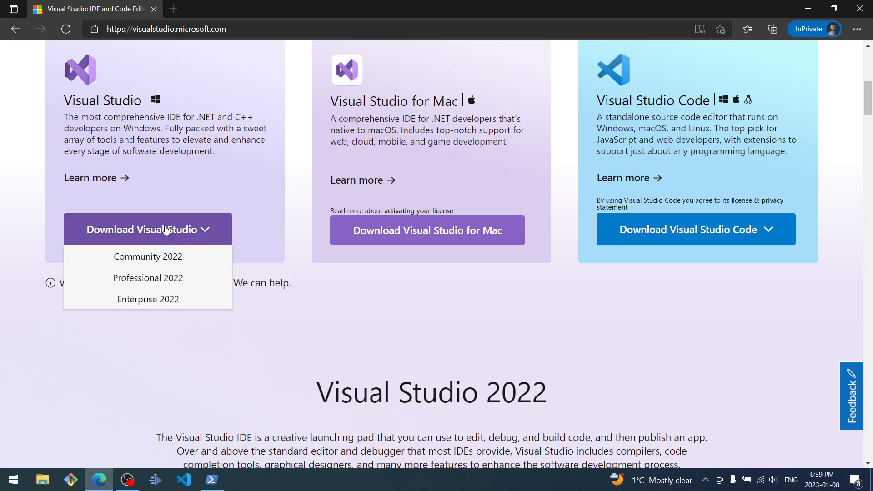
left_click(148, 255)
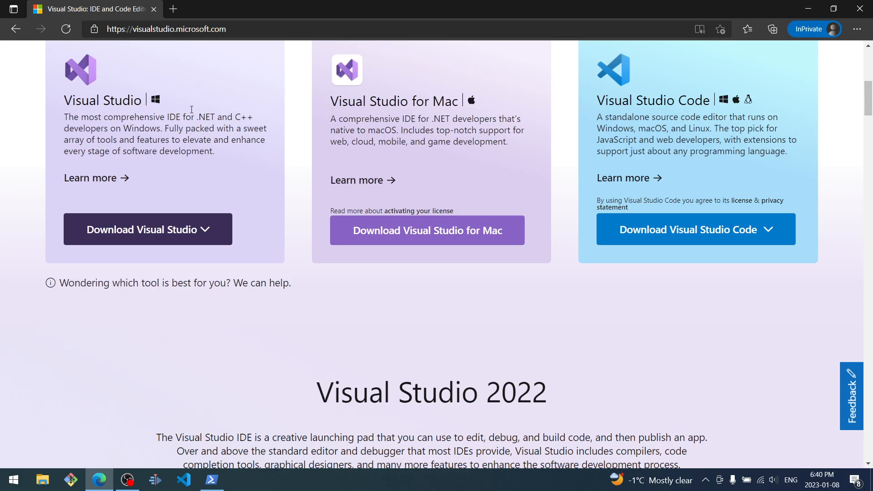
scroll(192, 109, "up", 1)
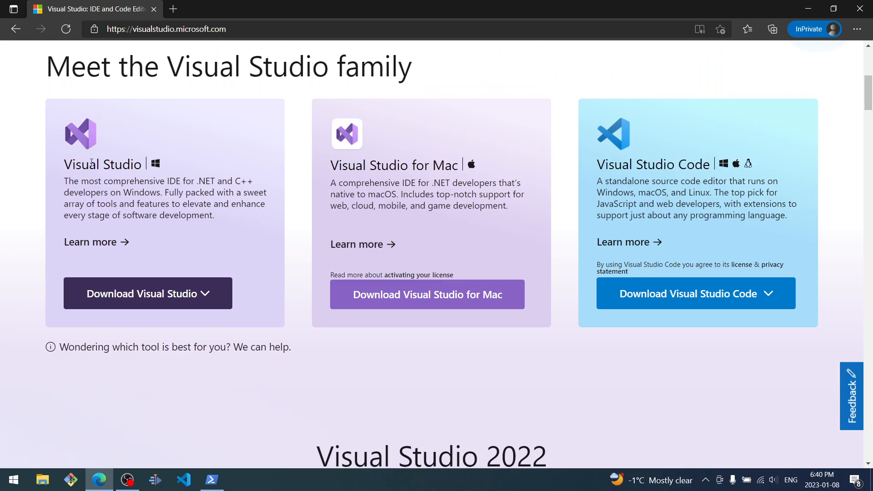
left_click(136, 297)
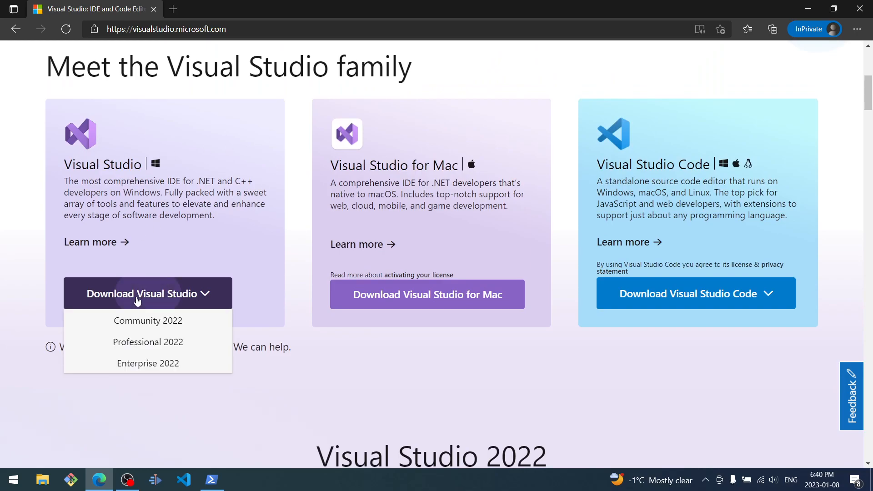